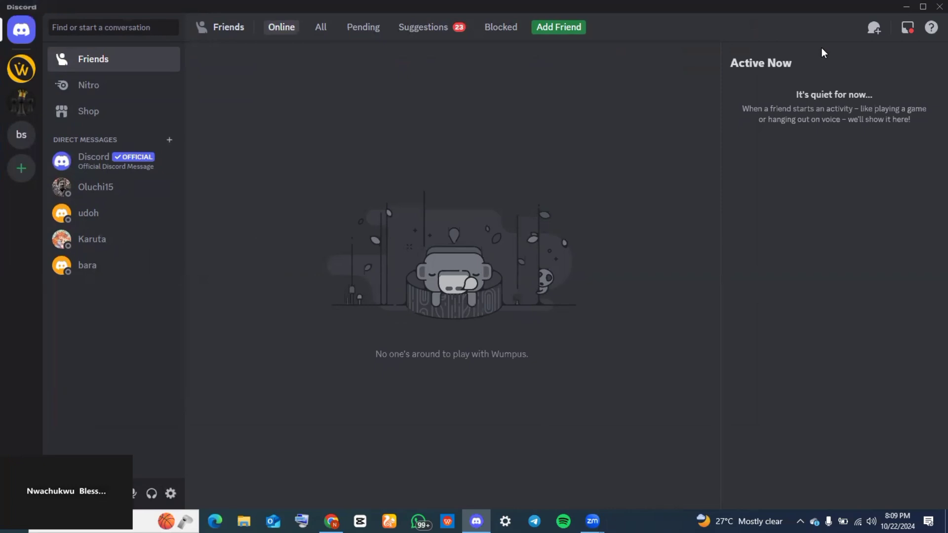
- Switch from Discord to the Chrome window showing a new tab
{"action": "left_click", "coordinate": [331, 521]}
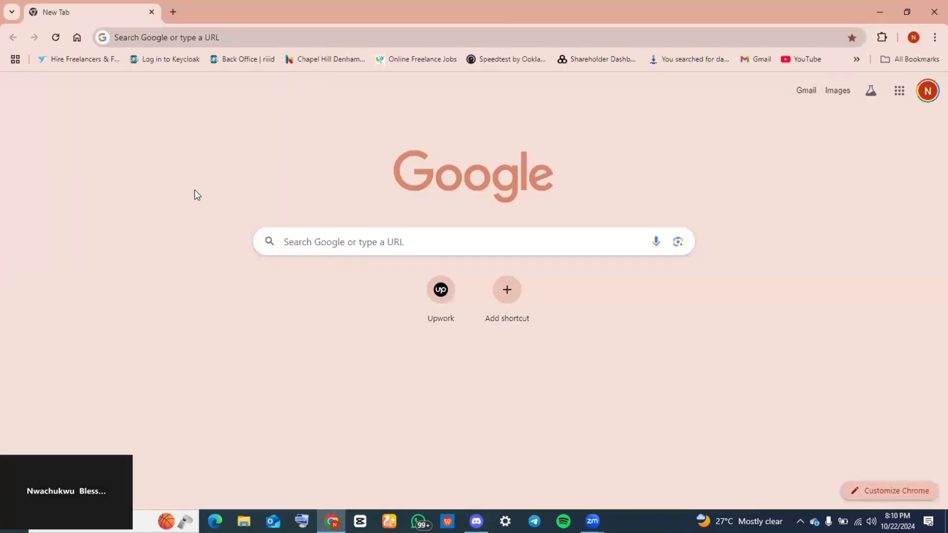
- Search Google for 'princess gif' and scroll through the image results
{"action": "left_click", "coordinate": [171, 40]}
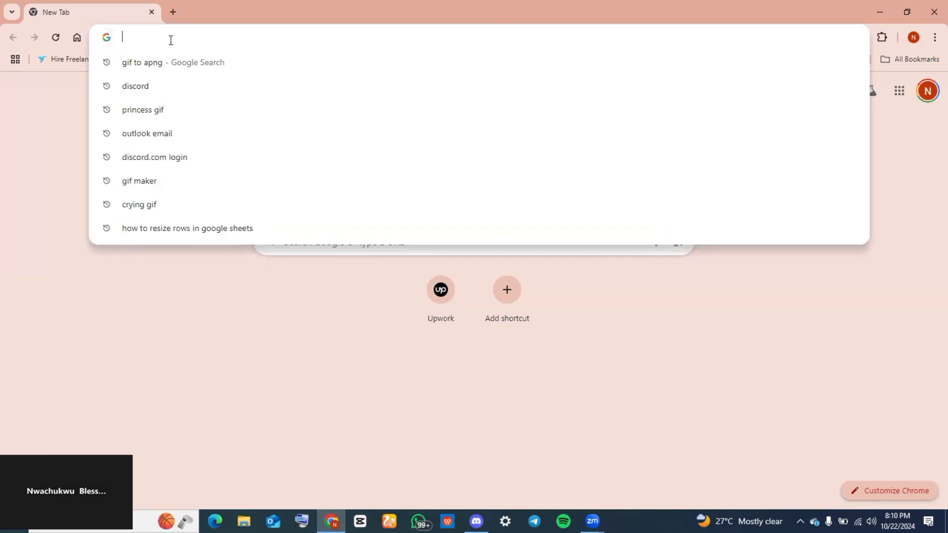
{"action": "type", "text": "princ"}
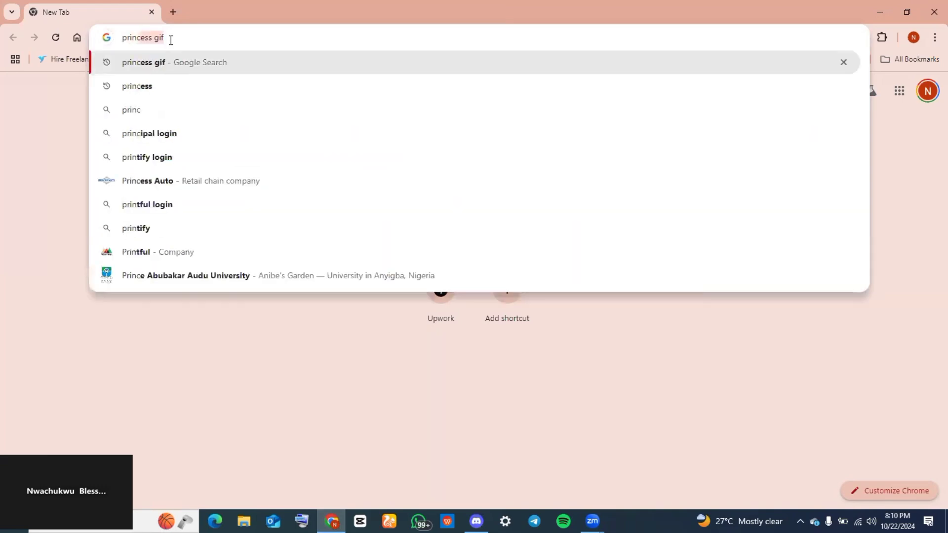
{"action": "type", "text": "e"}
{"action": "key", "text": "Return"}
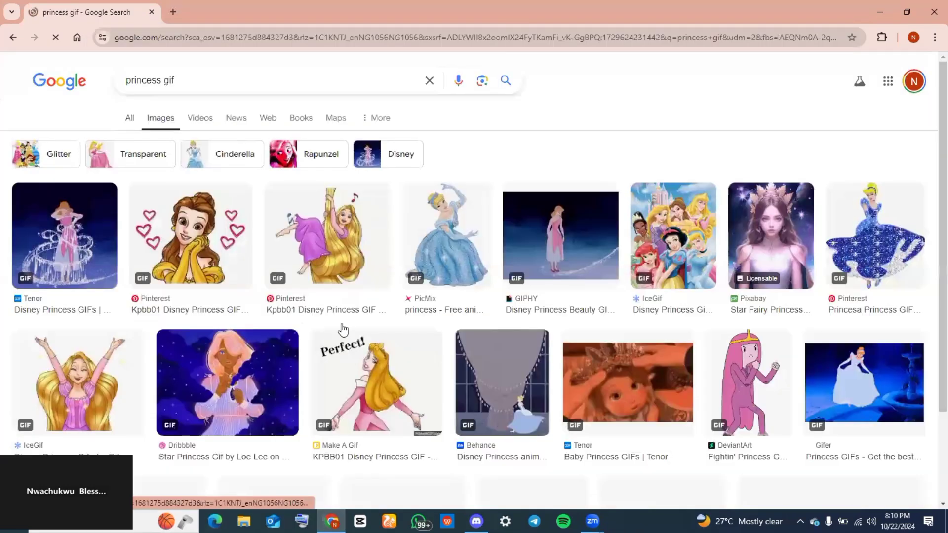
{"action": "scroll", "coordinate": [406, 342], "scroll_direction": "down", "scroll_amount": 2}
{"action": "scroll", "coordinate": [406, 341], "scroll_direction": "down", "scroll_amount": 2}
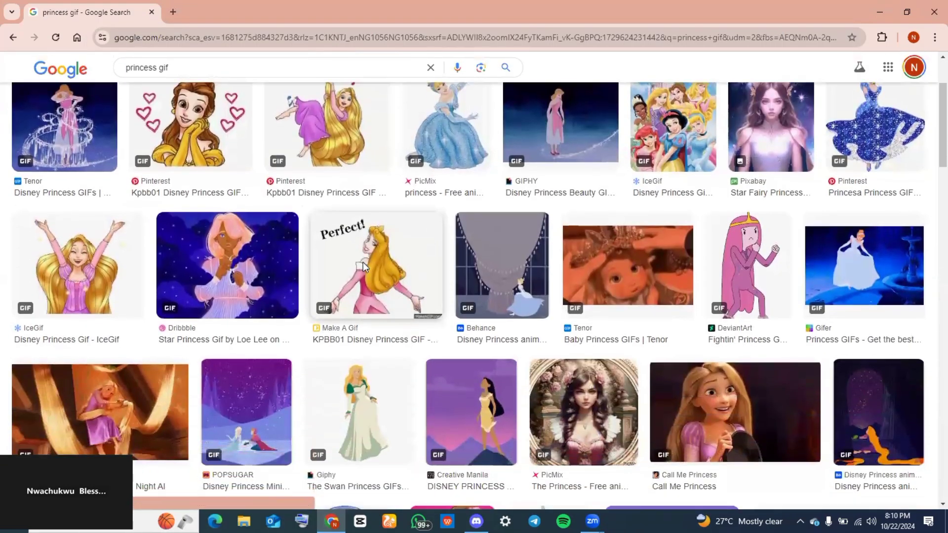
{"action": "scroll", "coordinate": [362, 268], "scroll_direction": "down", "scroll_amount": 6}
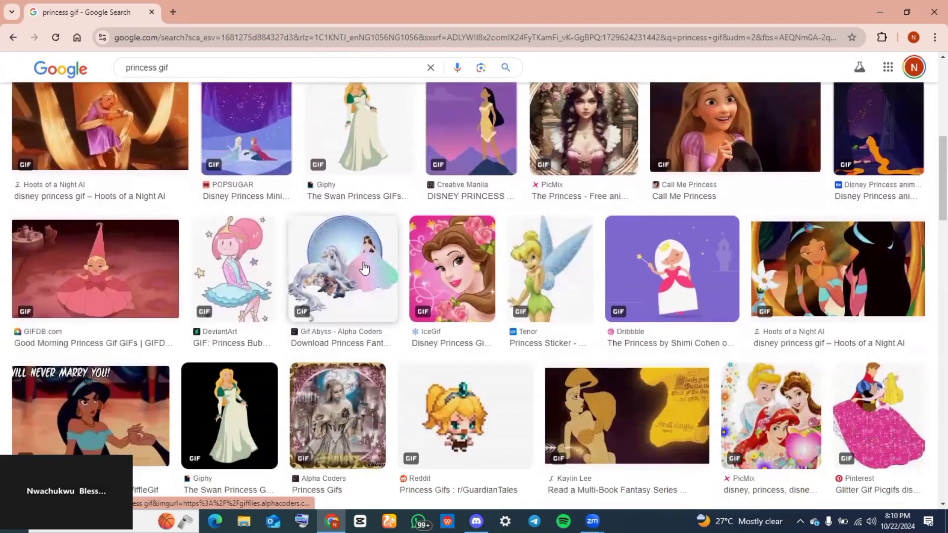
{"action": "scroll", "coordinate": [364, 268], "scroll_direction": "down", "scroll_amount": 6}
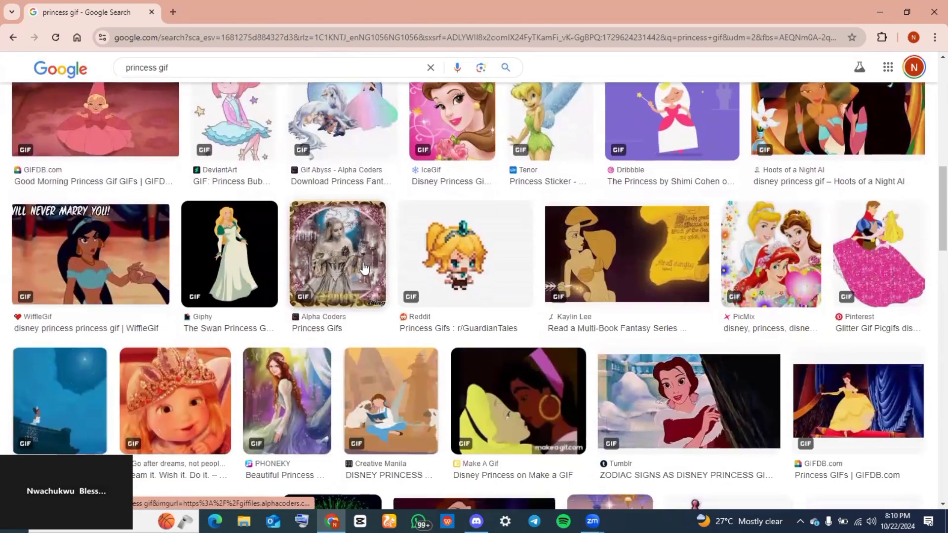
{"action": "scroll", "coordinate": [364, 268], "scroll_direction": "down", "scroll_amount": 7}
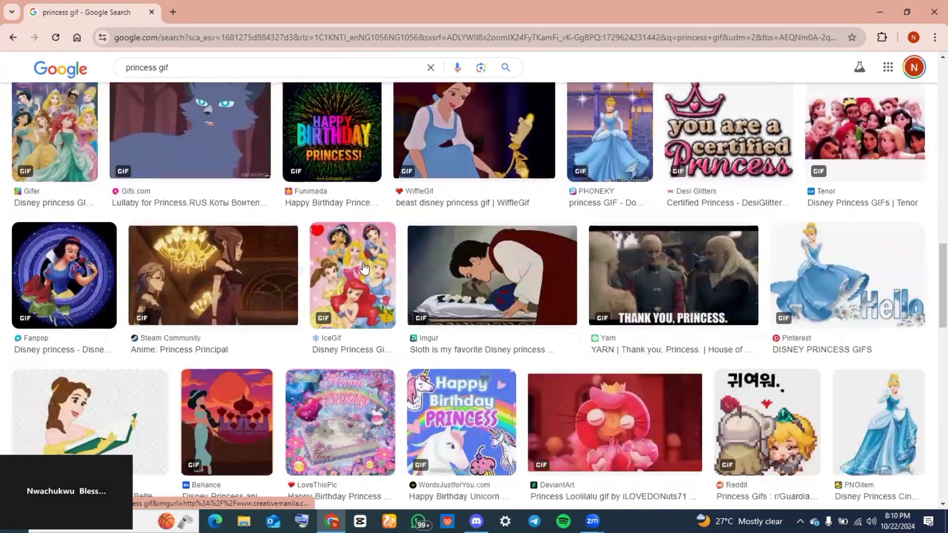
{"action": "scroll", "coordinate": [364, 268], "scroll_direction": "down", "scroll_amount": 2}
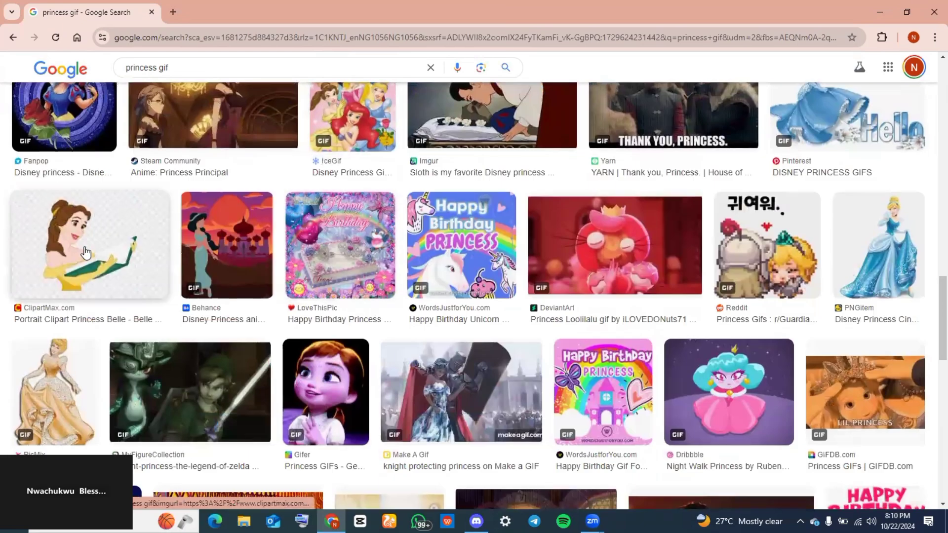
- Preview the Perfect princess GIF and save it to Videos as 'perfect'
{"action": "left_click", "coordinate": [85, 253]}
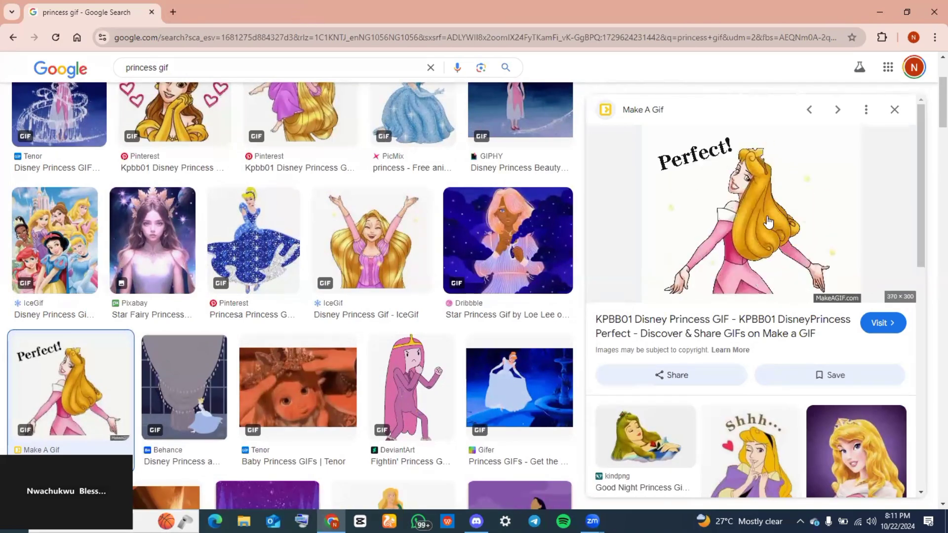
{"action": "right_click", "coordinate": [761, 196]}
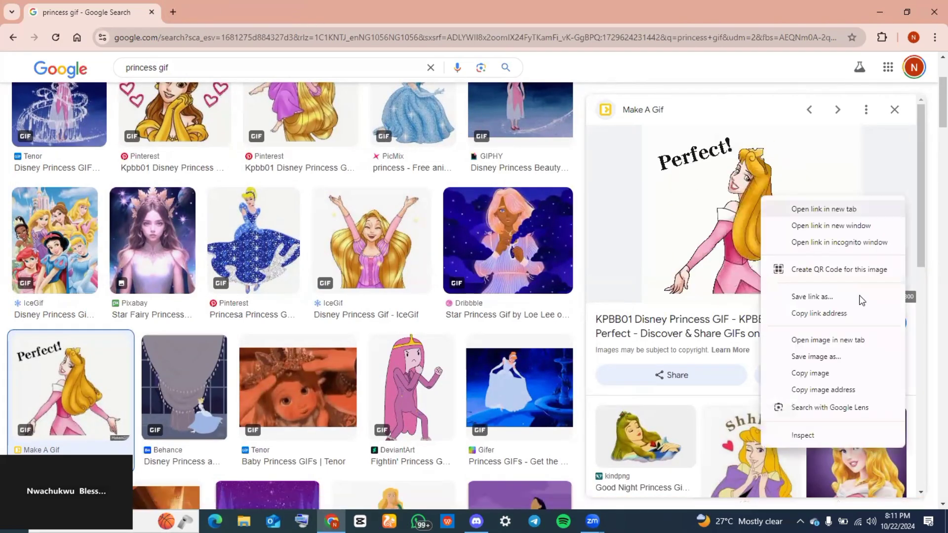
{"action": "left_click", "coordinate": [805, 356]}
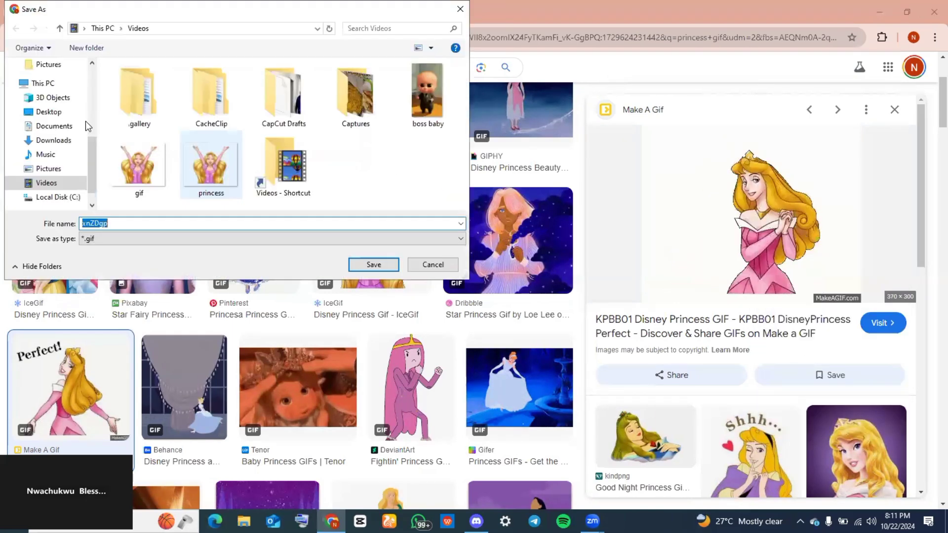
{"action": "type", "text": "perfect"}
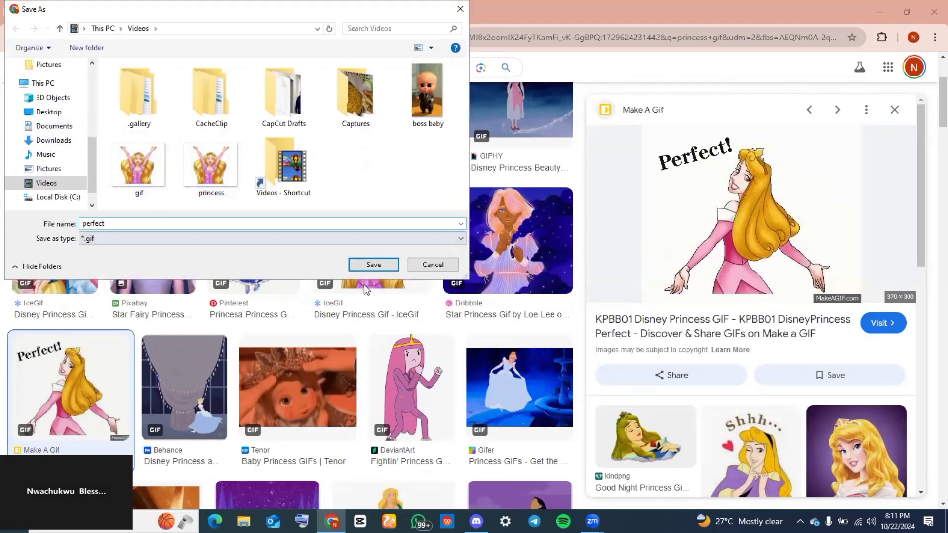
- Finish saving perfect.gif, then load Ezgif's GIF to APNG converter in a new tab
{"action": "left_click", "coordinate": [374, 265]}
{"action": "key", "text": "ctrl+t"}
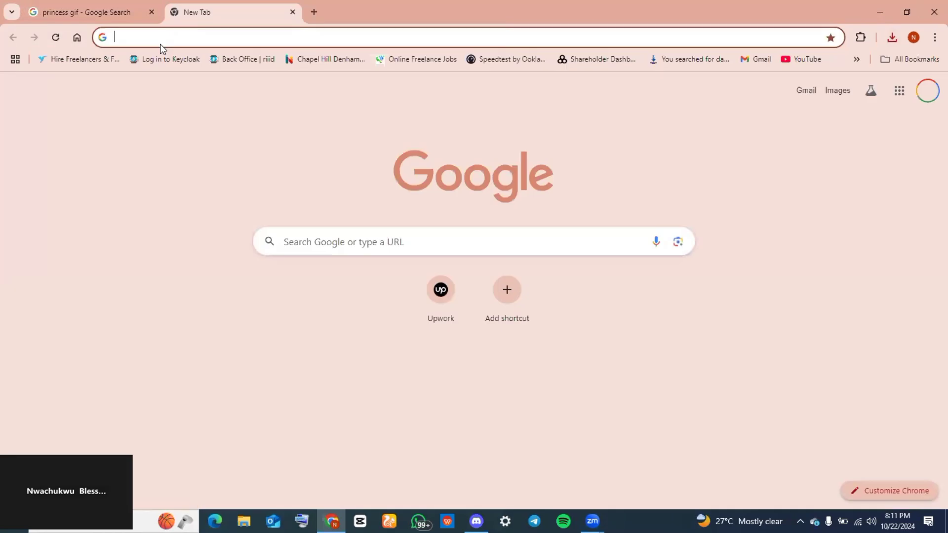
{"action": "left_click", "coordinate": [162, 39]}
{"action": "type", "text": "gif to apng"}
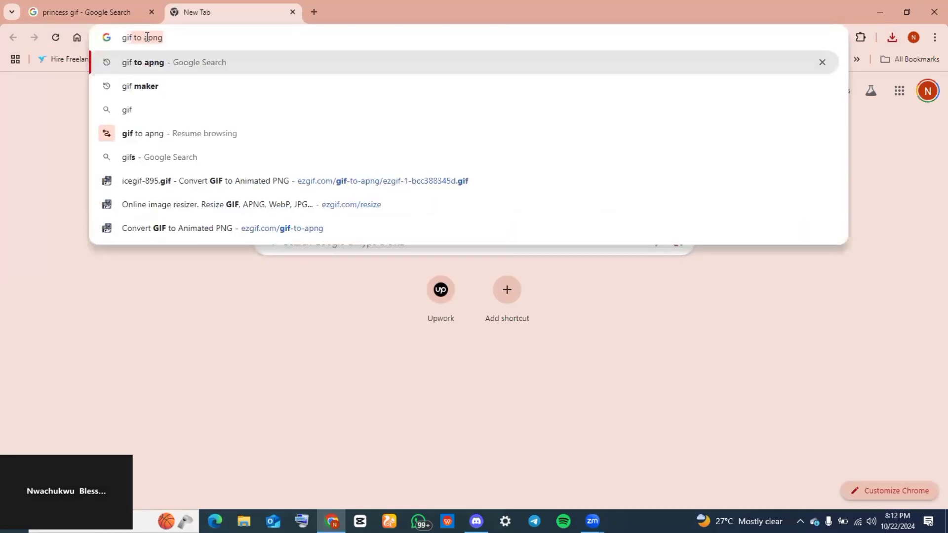
{"action": "left_click", "coordinate": [165, 62]}
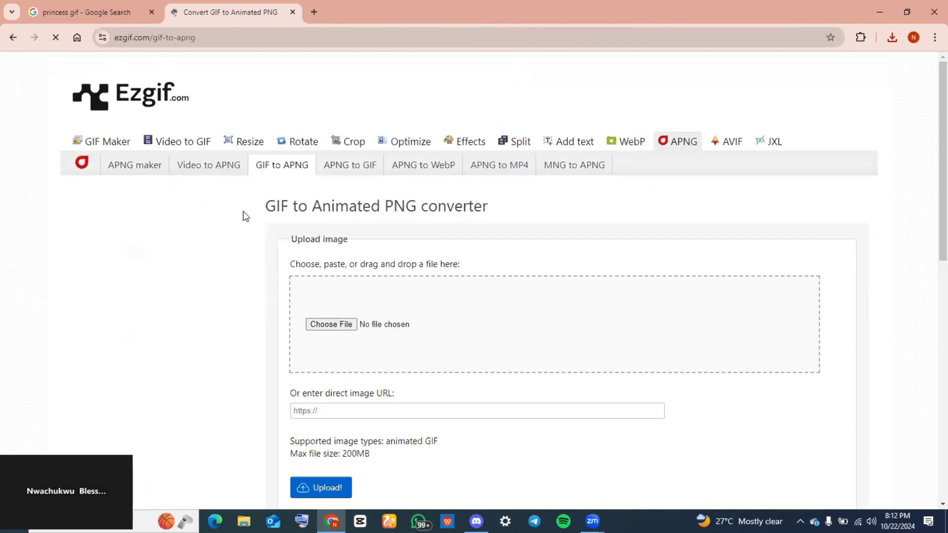
- Choose perfect.gif from the Videos folder as the file to upload to Ezgif
{"action": "left_click", "coordinate": [328, 328]}
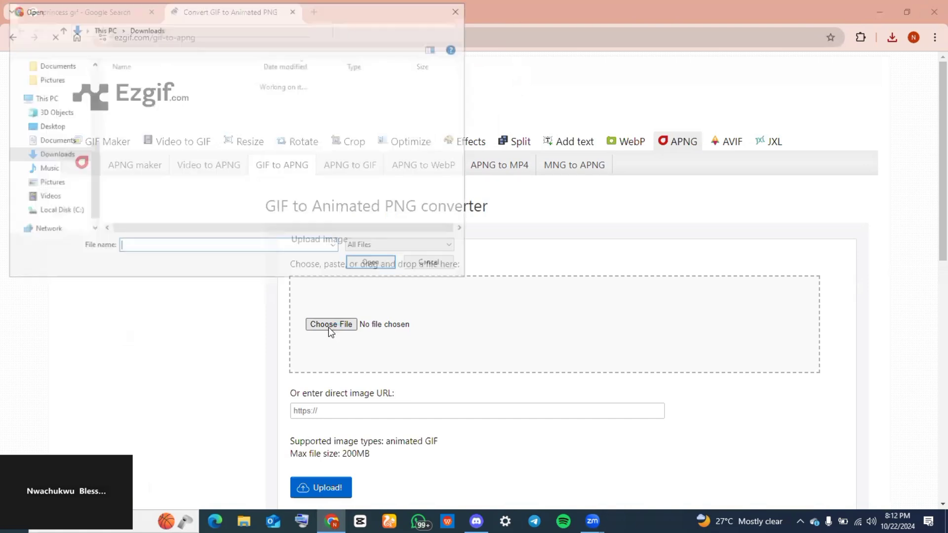
{"action": "left_click", "coordinate": [44, 201]}
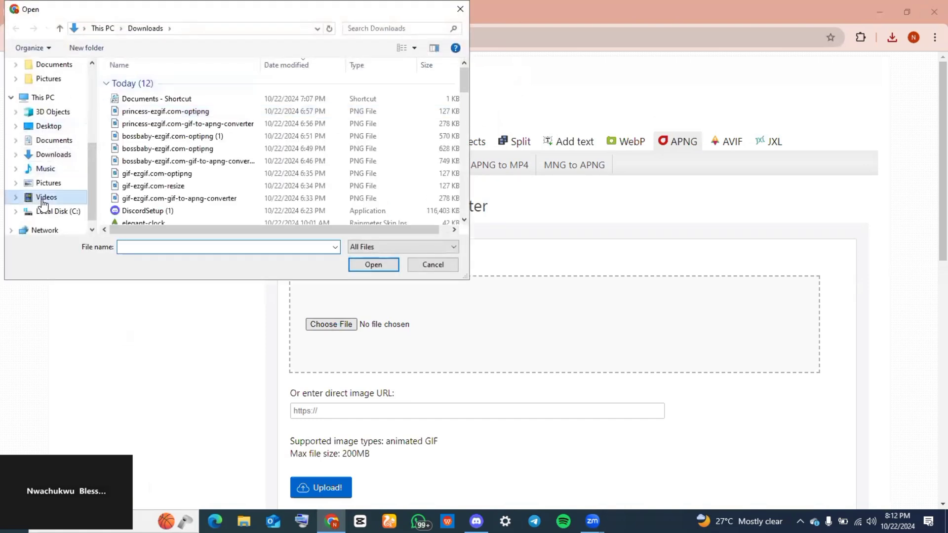
{"action": "scroll", "coordinate": [278, 184], "scroll_direction": "down", "scroll_amount": 2}
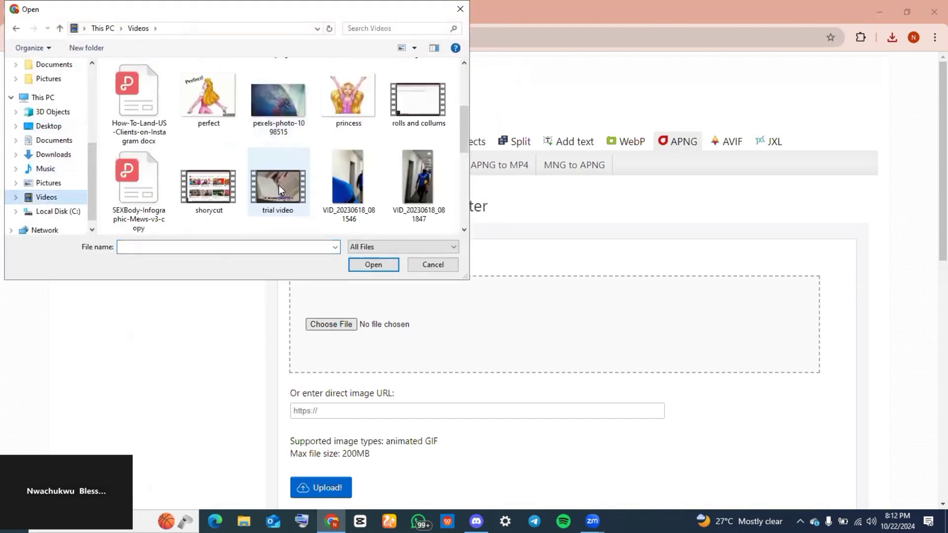
{"action": "left_click", "coordinate": [214, 94]}
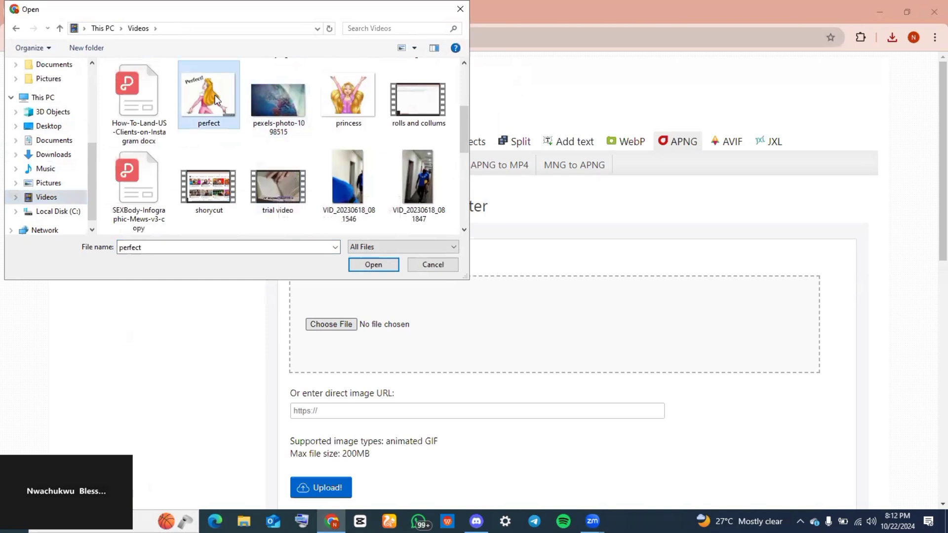
{"action": "left_click", "coordinate": [373, 265]}
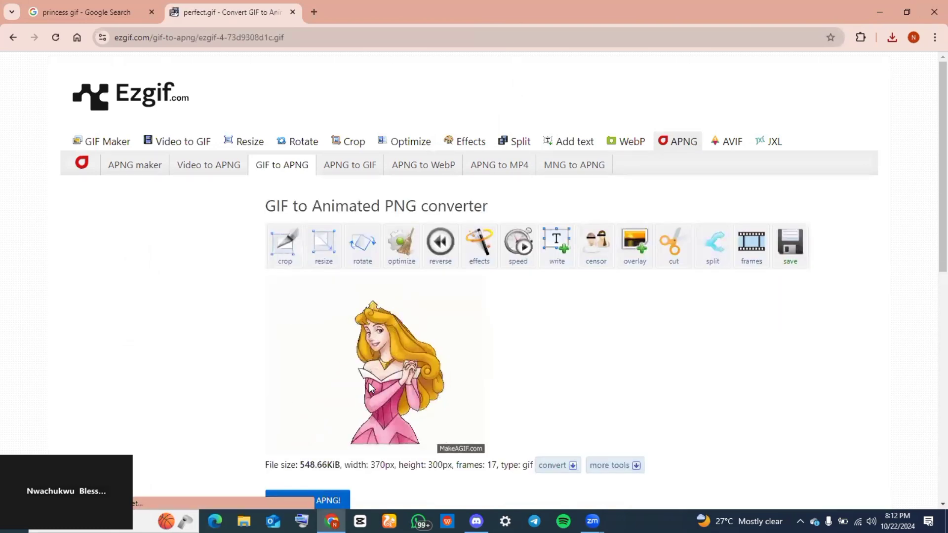
- Convert perfect.gif to APNG and view the 718.34KiB, 370x300px, 17-frame output
{"action": "scroll", "coordinate": [369, 384], "scroll_direction": "down", "scroll_amount": 2}
{"action": "left_click", "coordinate": [318, 407]}
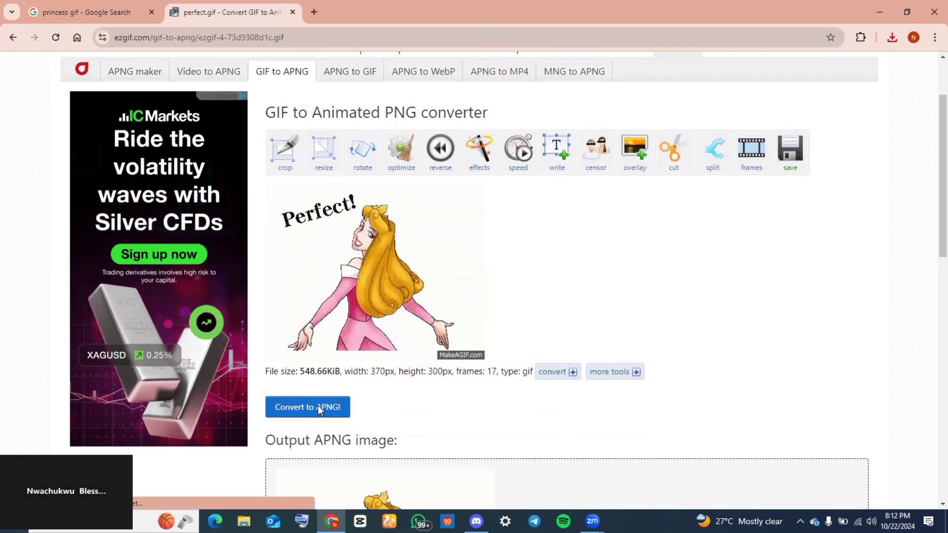
{"action": "scroll", "coordinate": [318, 404], "scroll_direction": "down", "scroll_amount": 4}
{"action": "scroll", "coordinate": [319, 410], "scroll_direction": "down", "scroll_amount": 1}
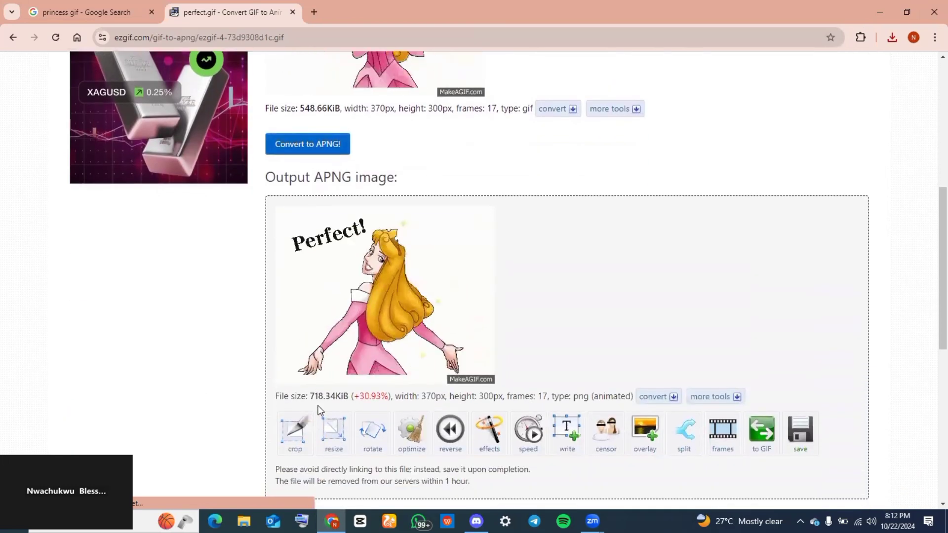
- Resize the animated PNG to 80x80 px with center-and-crop, giving a 116.33KiB file
{"action": "left_click", "coordinate": [330, 441]}
{"action": "scroll", "coordinate": [330, 440], "scroll_direction": "down", "scroll_amount": 1}
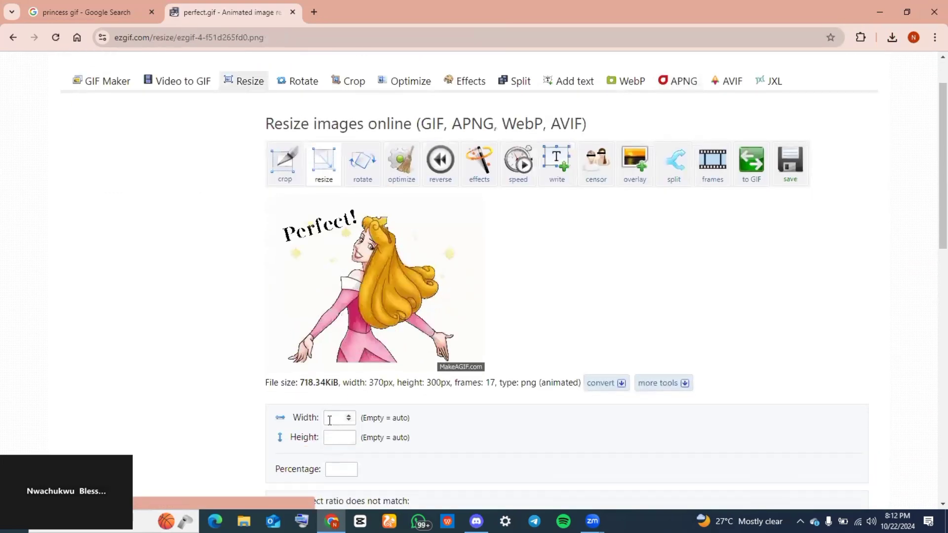
{"action": "left_click", "coordinate": [330, 418]}
{"action": "type", "text": "8"}
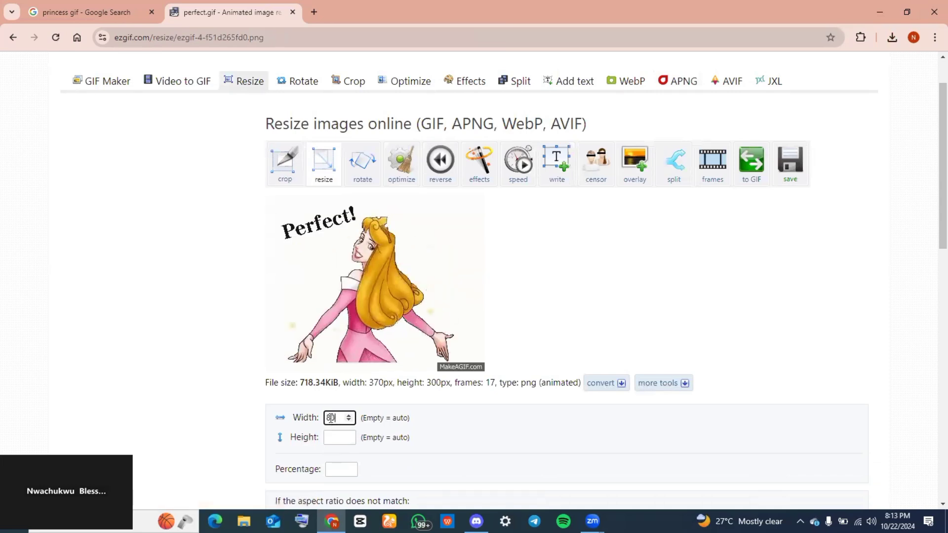
{"action": "type", "text": "0"}
{"action": "left_click", "coordinate": [331, 436]}
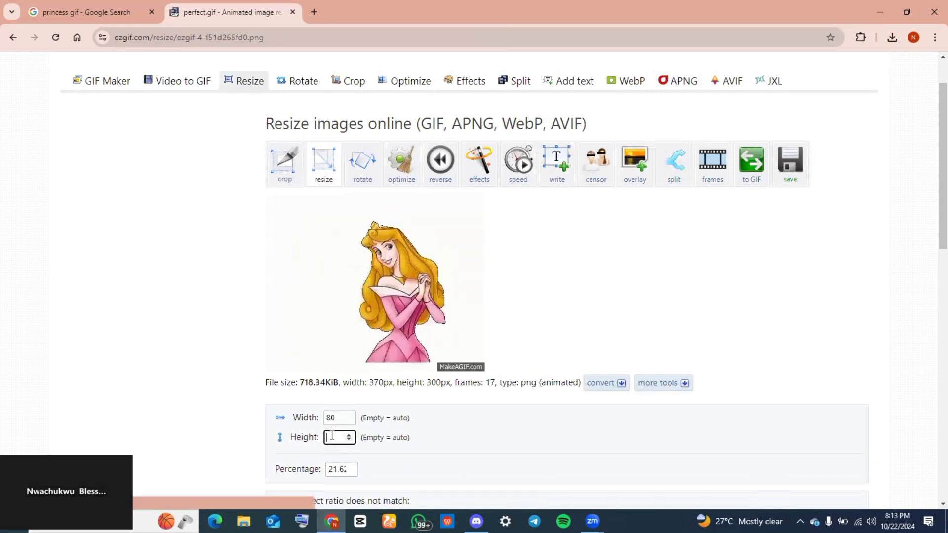
{"action": "type", "text": "80"}
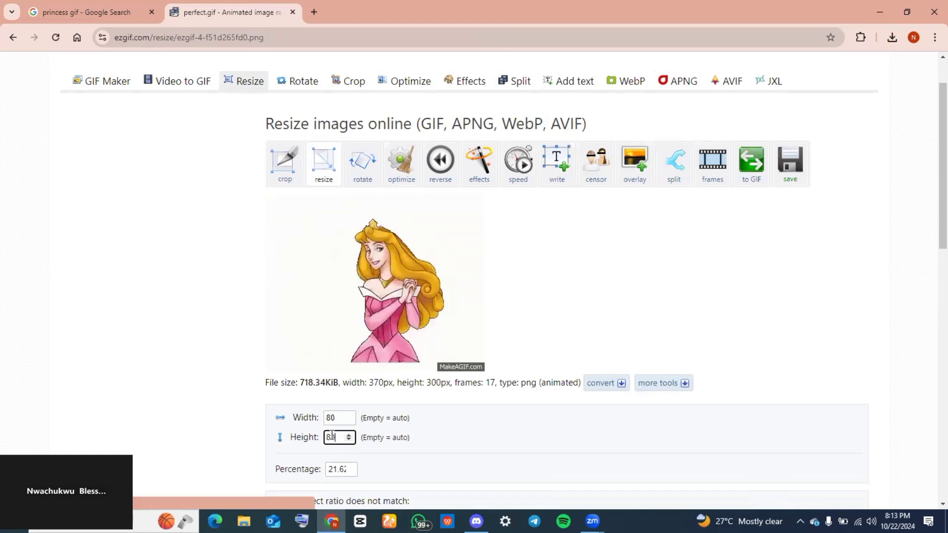
{"action": "scroll", "coordinate": [331, 436], "scroll_direction": "down", "scroll_amount": 2}
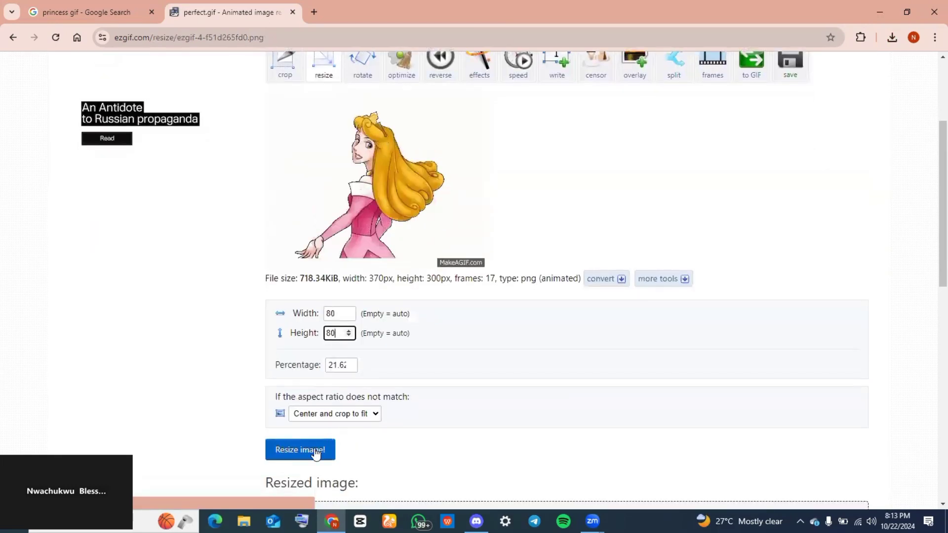
{"action": "left_click", "coordinate": [312, 451]}
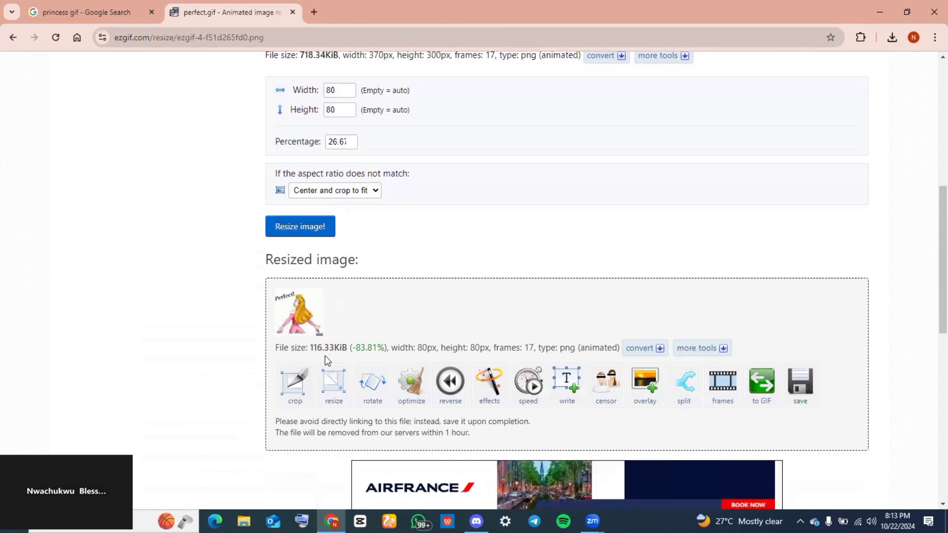
{"action": "scroll", "coordinate": [323, 359], "scroll_direction": "up", "scroll_amount": 1}
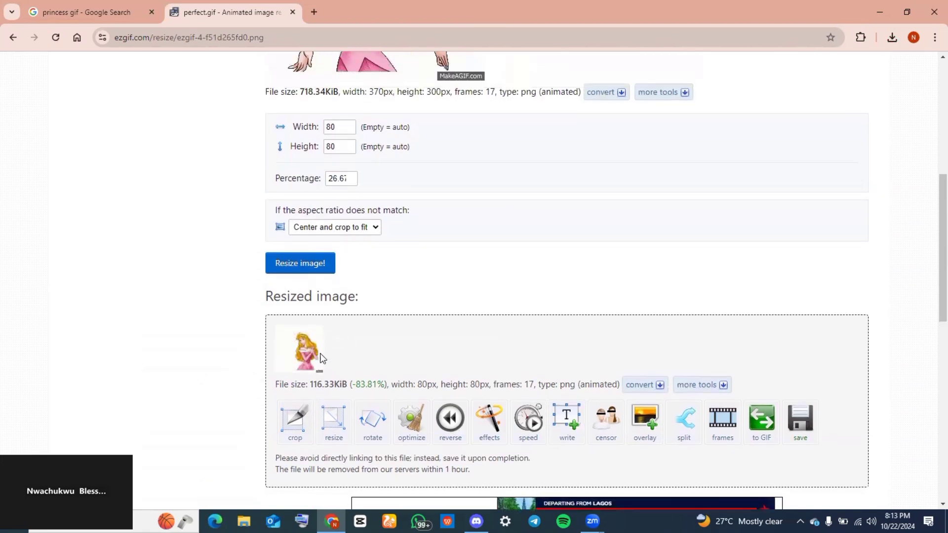
- Optimize the 80x80 APNG and download it as perfect-ezgif.com-optipng.png
{"action": "left_click", "coordinate": [418, 433]}
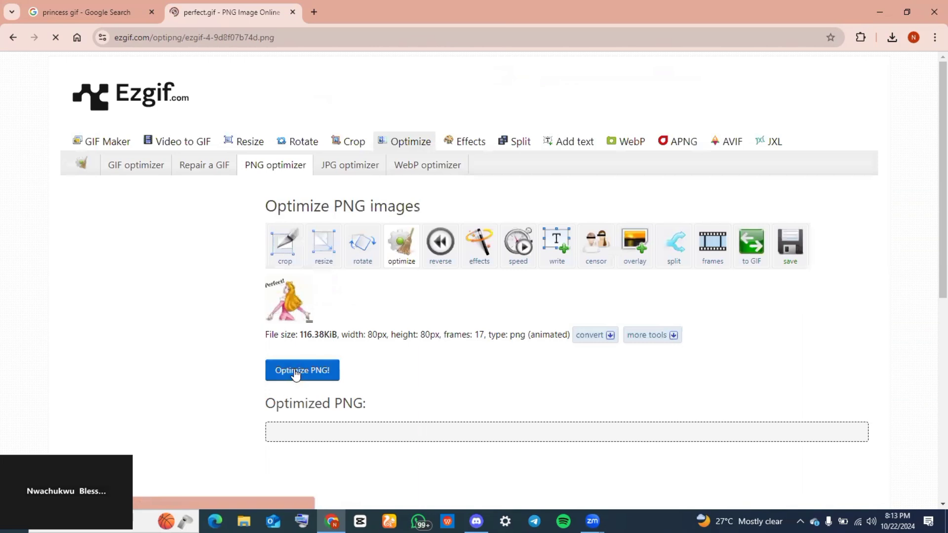
{"action": "left_click", "coordinate": [295, 373]}
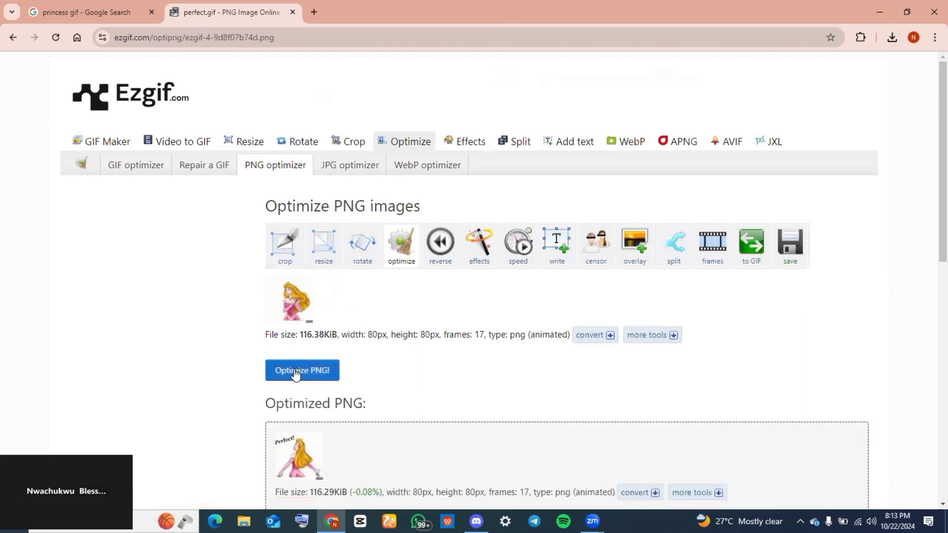
{"action": "scroll", "coordinate": [382, 414], "scroll_direction": "down", "scroll_amount": 3}
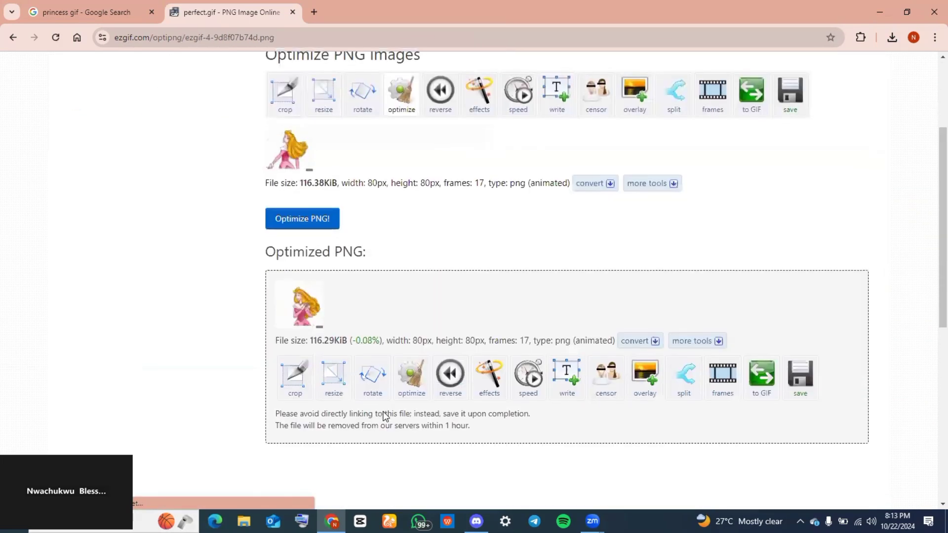
{"action": "left_click", "coordinate": [804, 380]}
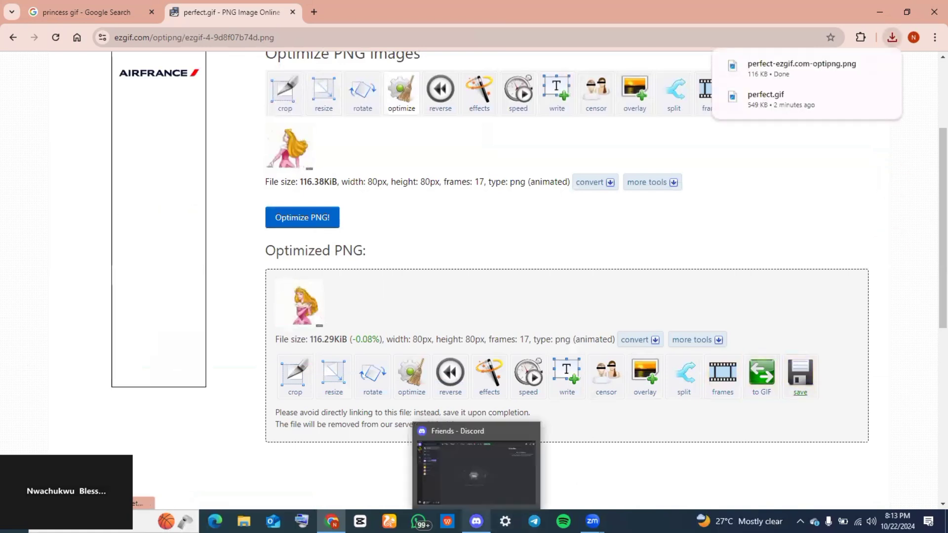
- Switch to Discord and open the target server's Stickers settings page
{"action": "left_click", "coordinate": [476, 520]}
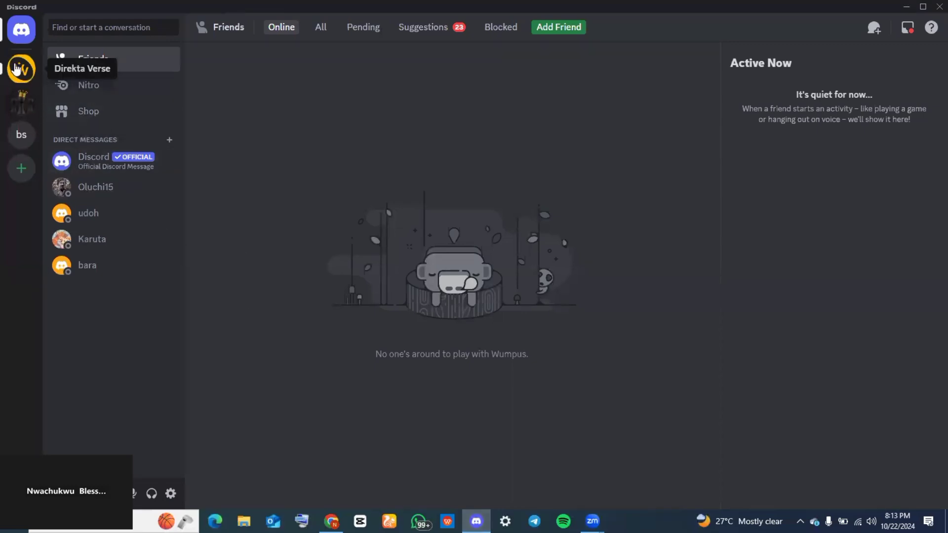
{"action": "left_click", "coordinate": [20, 110]}
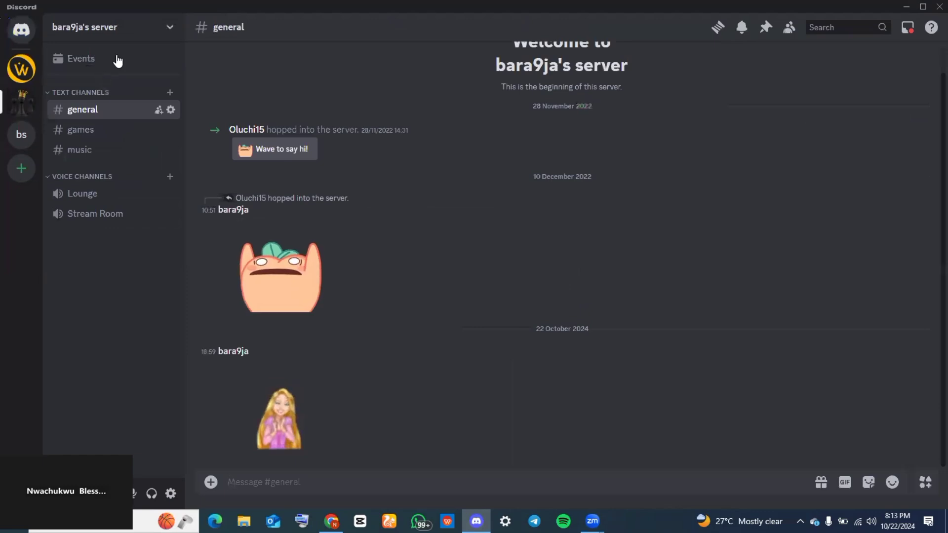
{"action": "left_click", "coordinate": [170, 30]}
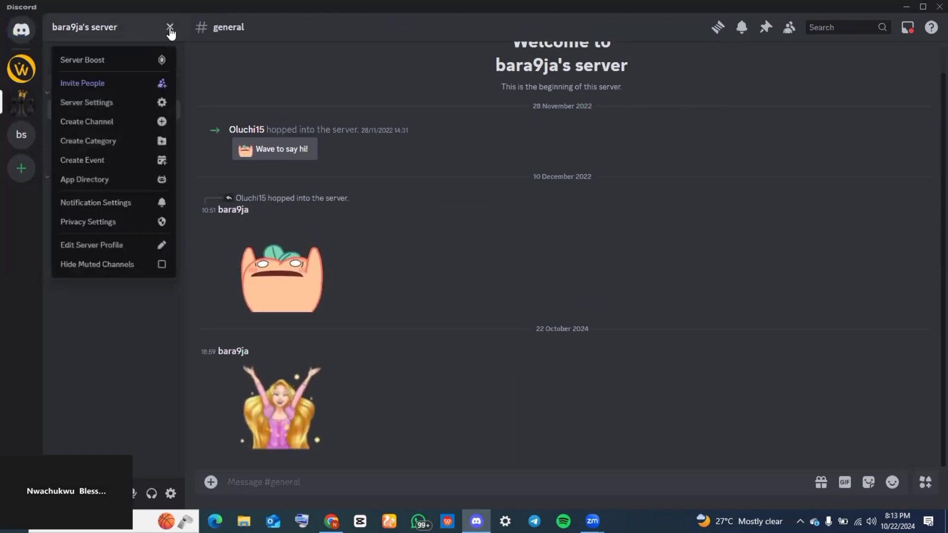
{"action": "left_click", "coordinate": [98, 106]}
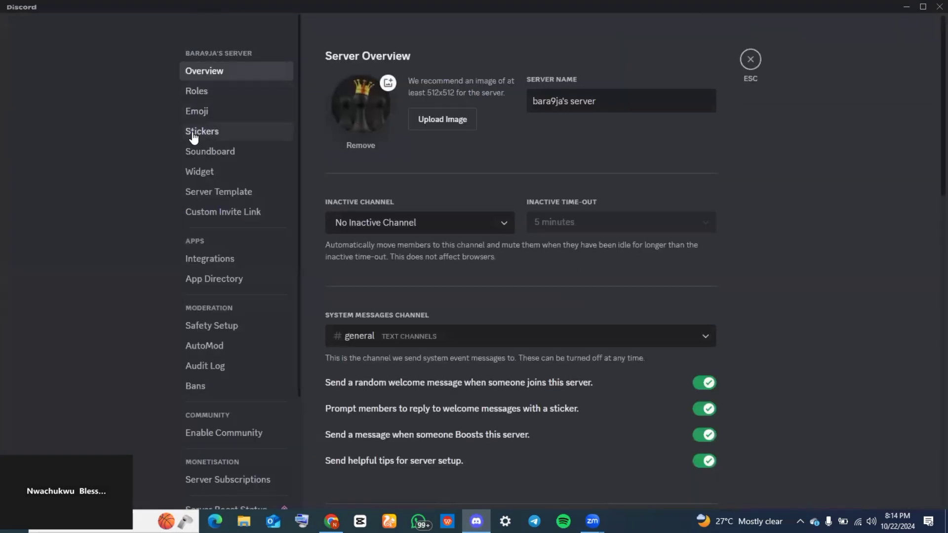
{"action": "left_click", "coordinate": [201, 133]}
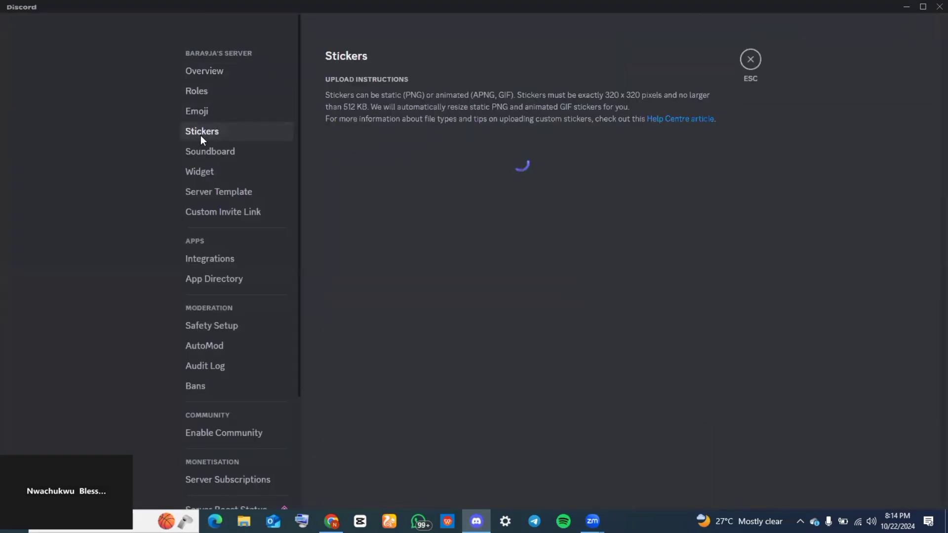
{"action": "mouse_move", "coordinate": [389, 282]}
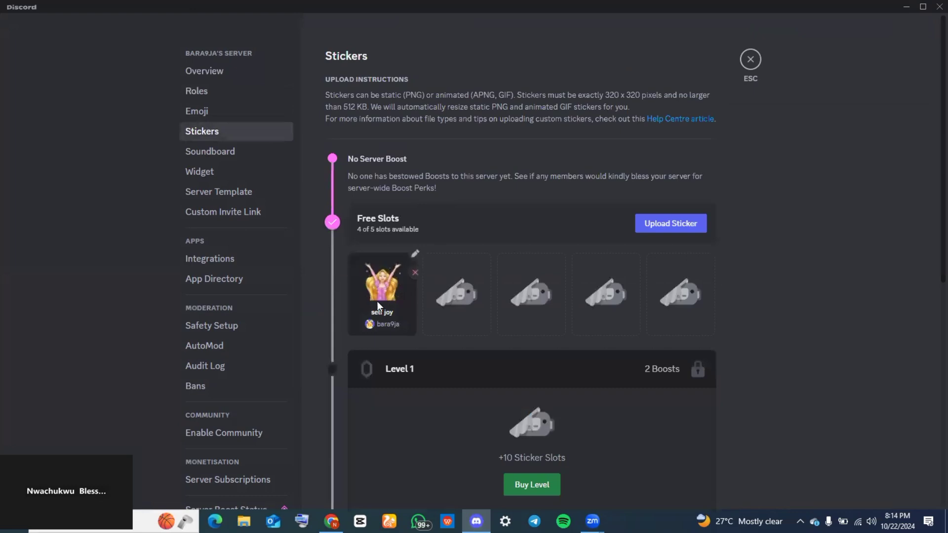
- Fill the new sticker form with perfect-ezgif.com-optipng, related emoji :dancer:, and name 'self joy'
{"action": "left_click", "coordinate": [663, 223]}
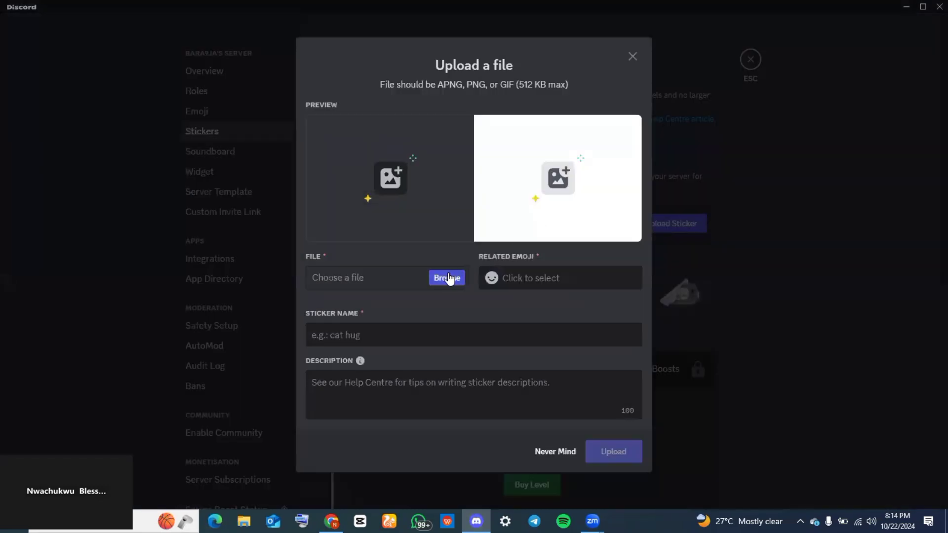
{"action": "left_click", "coordinate": [448, 278]}
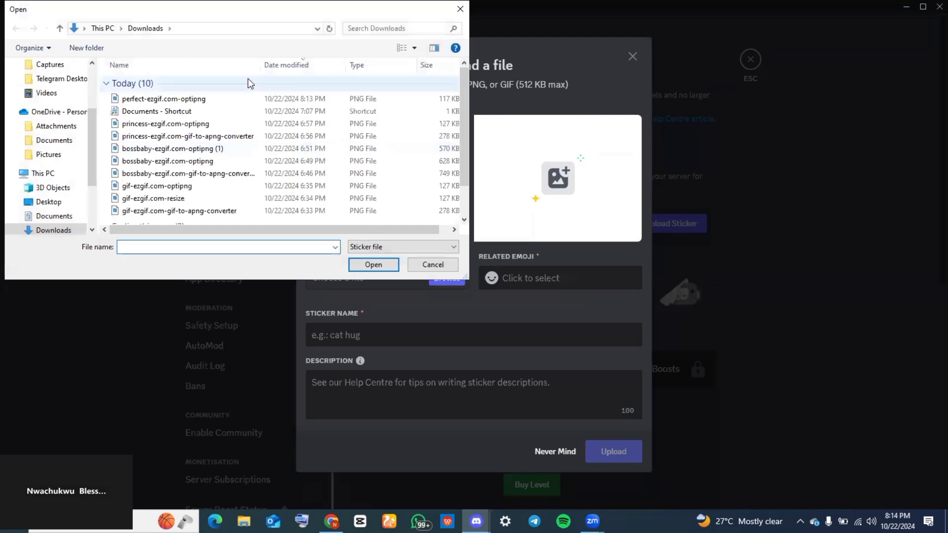
{"action": "left_click", "coordinate": [225, 98]}
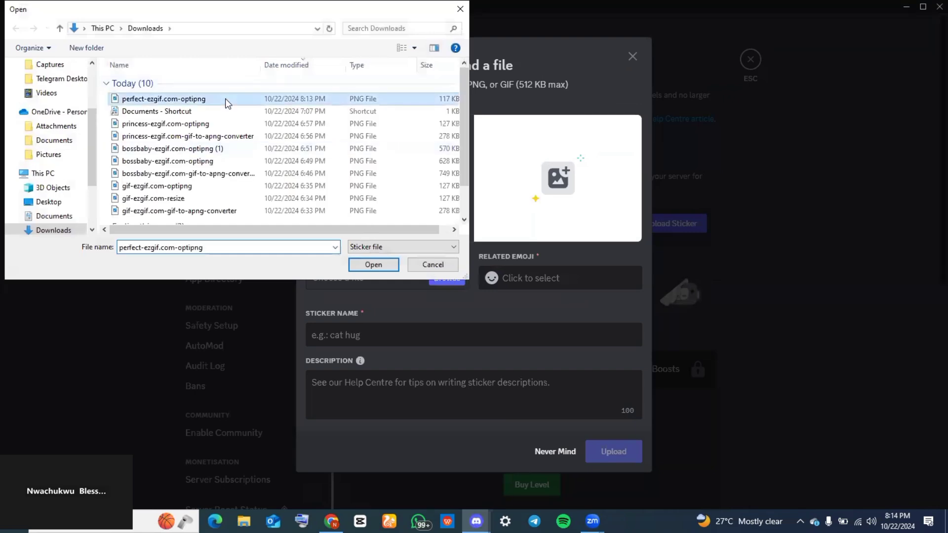
{"action": "left_click", "coordinate": [384, 264]}
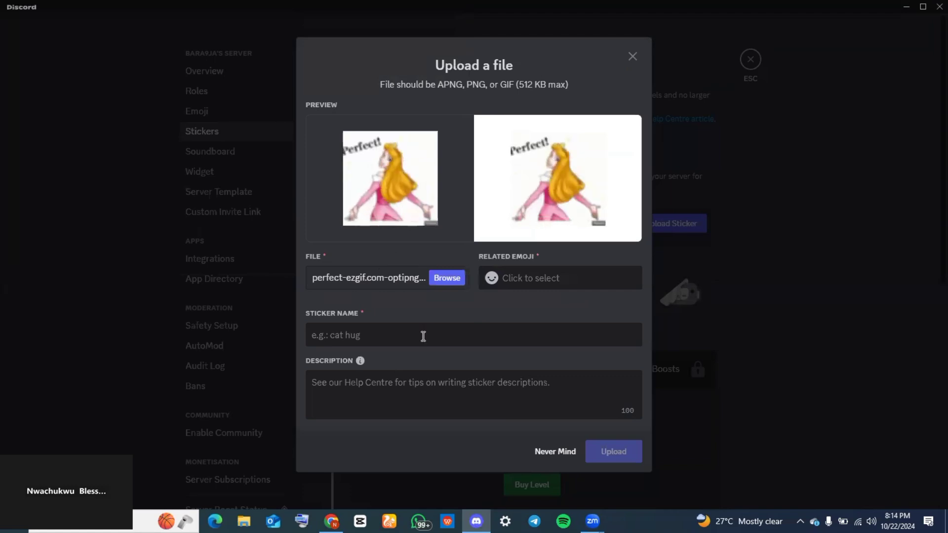
{"action": "left_click", "coordinate": [532, 280]}
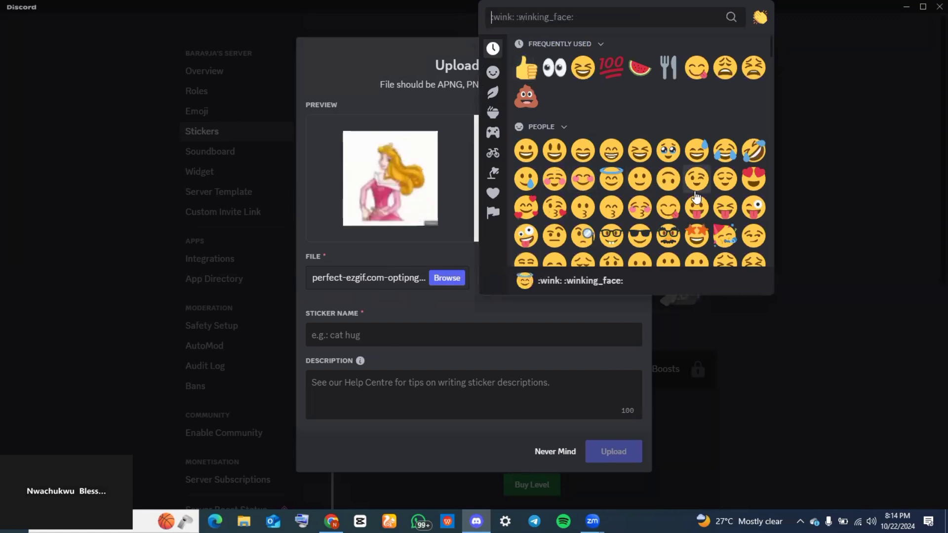
{"action": "scroll", "coordinate": [695, 198], "scroll_direction": "down", "scroll_amount": 5}
{"action": "left_click", "coordinate": [634, 223]}
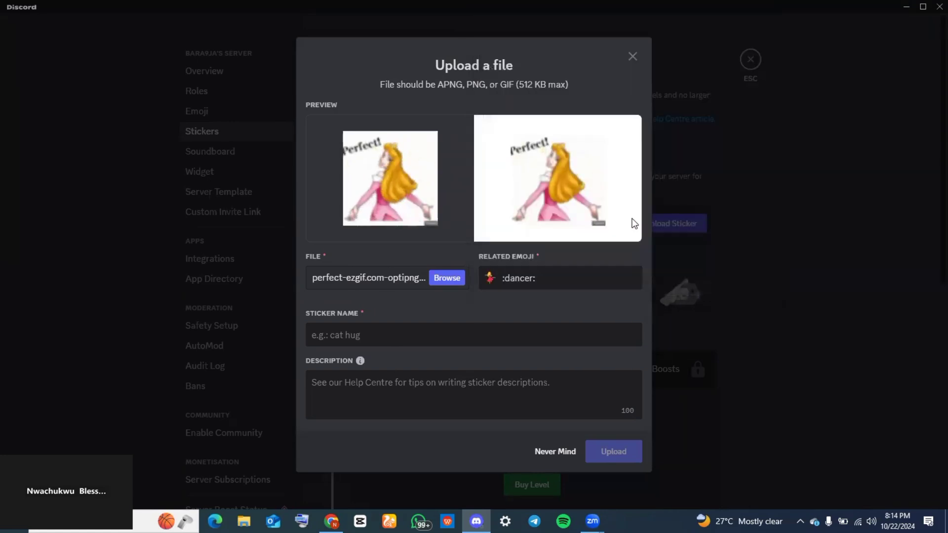
{"action": "left_click", "coordinate": [347, 332]}
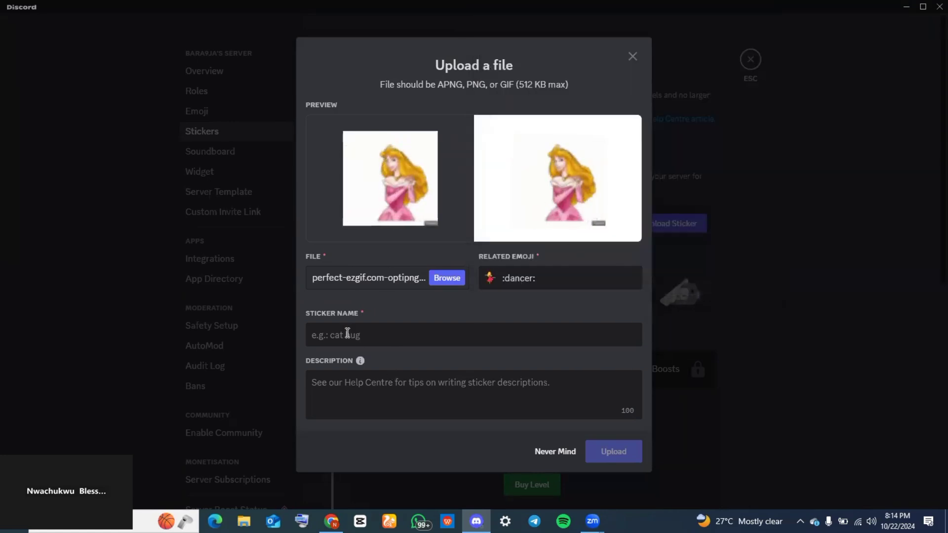
{"action": "type", "text": "self joy"}
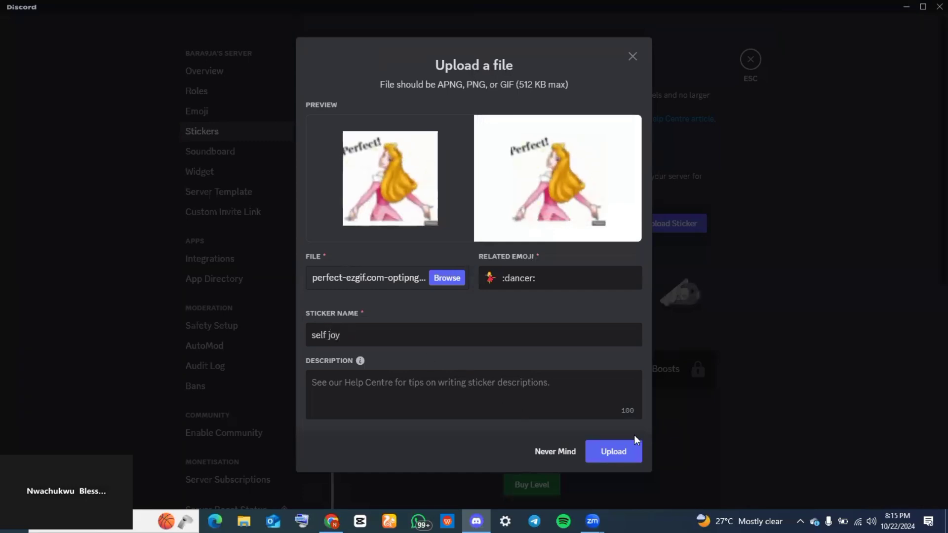
- Upload the princess sticker to the server, then post the Perfect! sticker in #general
{"action": "left_click", "coordinate": [613, 452]}
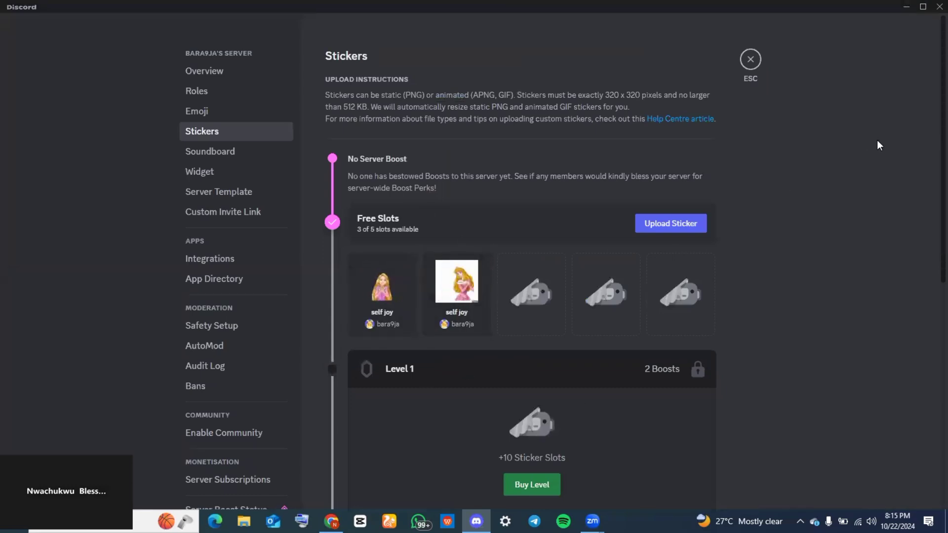
{"action": "left_click", "coordinate": [750, 61]}
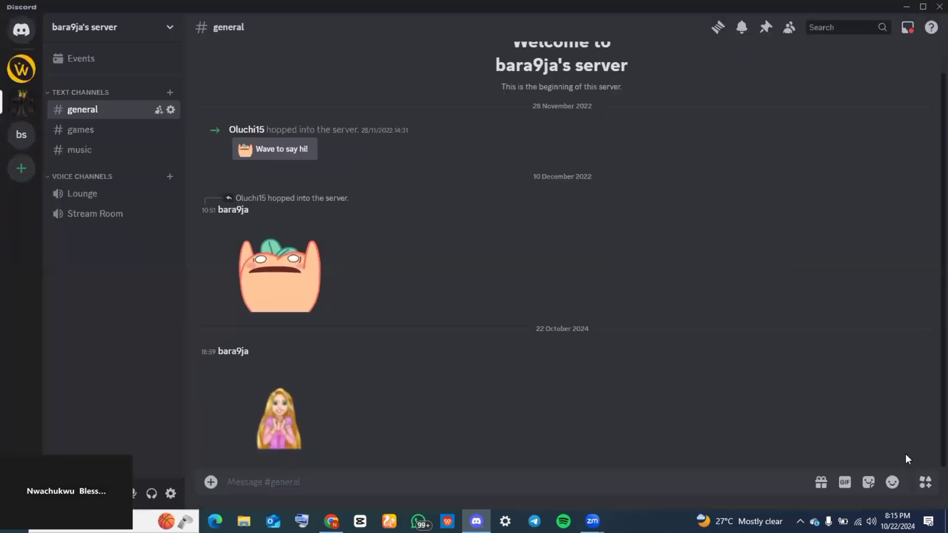
{"action": "left_click", "coordinate": [868, 483]}
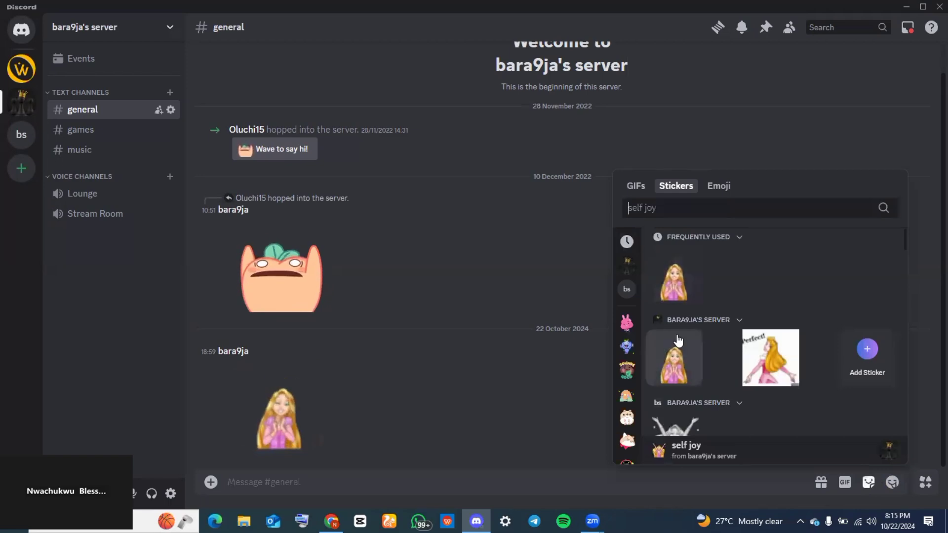
{"action": "left_click", "coordinate": [759, 354]}
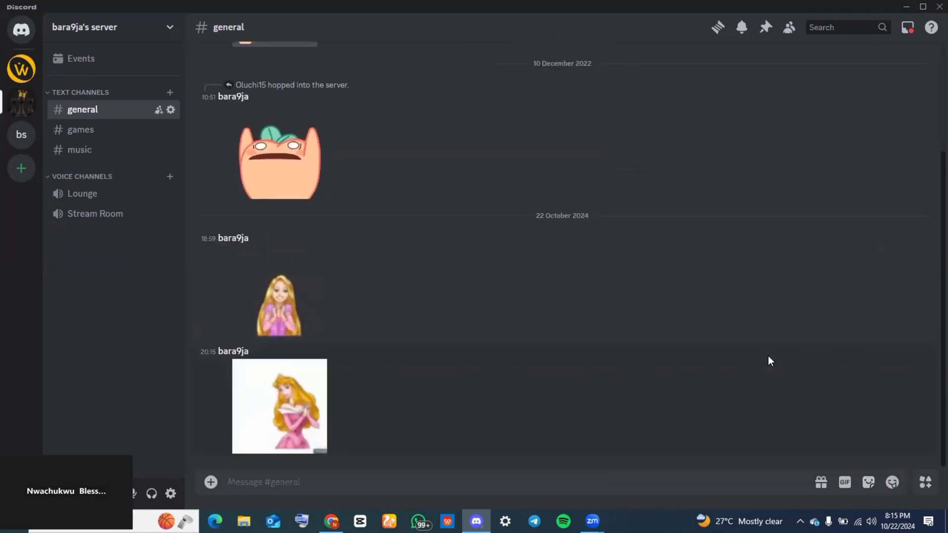